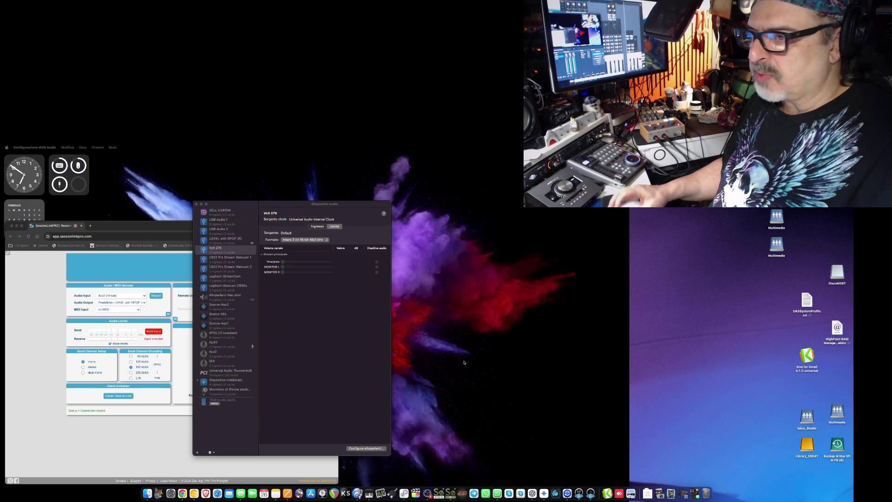
# Examine the settings of the audio devices USB Audio 1, USB Audio 2, LD4XL with SPDIF I/O and the DELL monitor
pyautogui.click(319, 349)
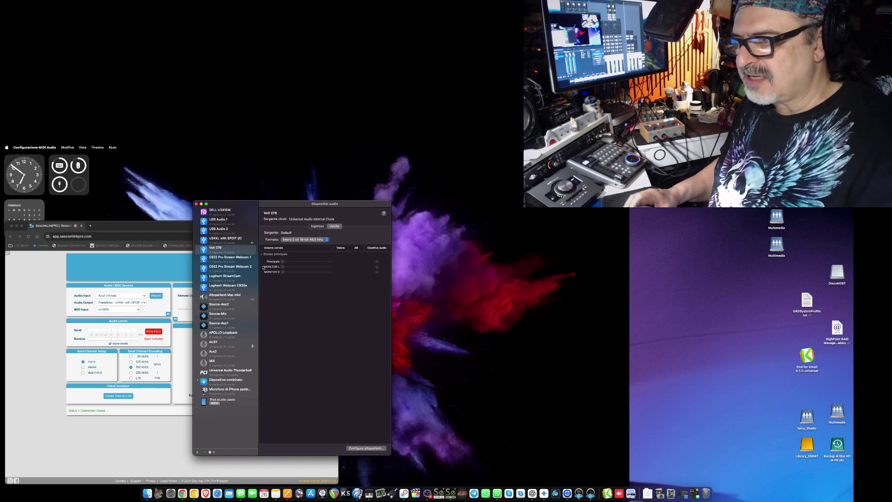
pyautogui.click(234, 253)
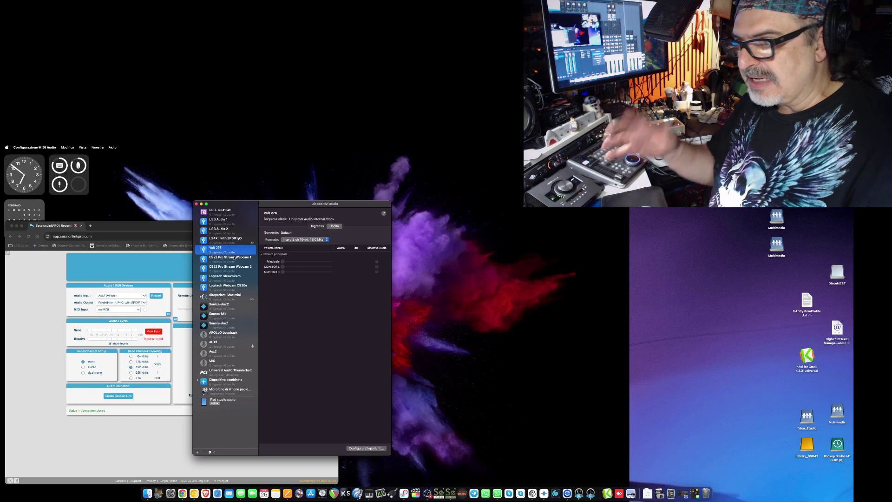
pyautogui.click(232, 223)
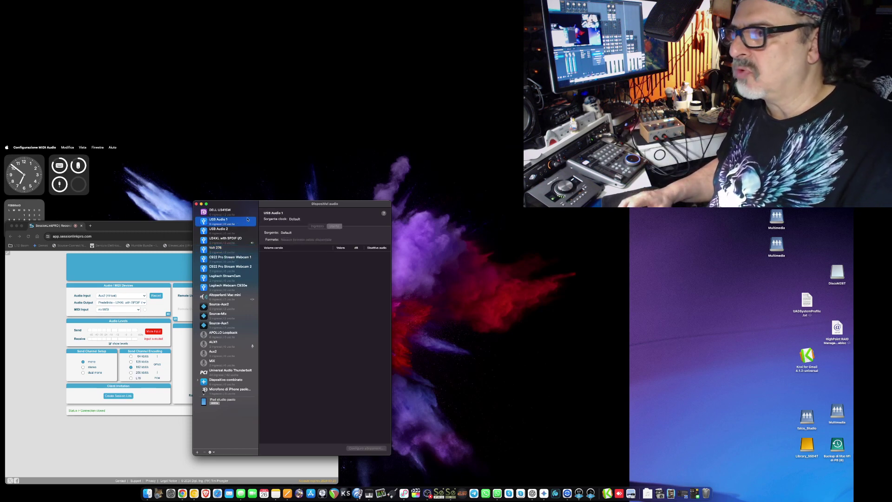
pyautogui.click(240, 233)
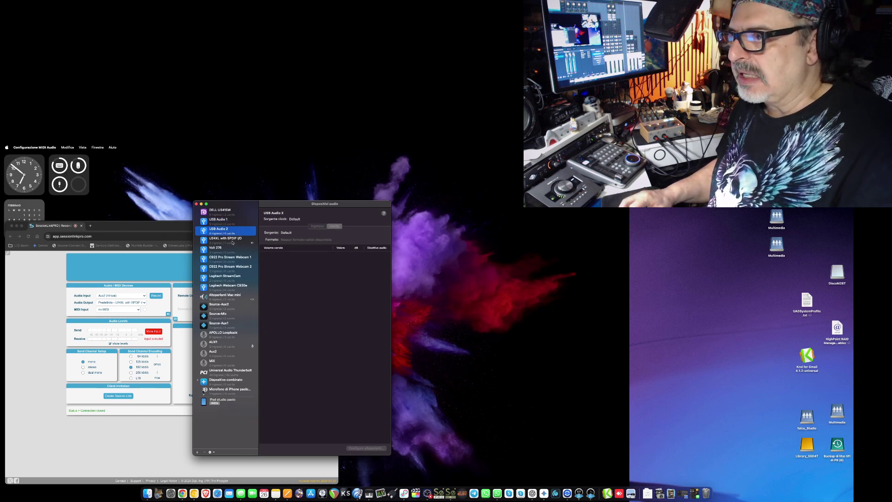
pyautogui.click(232, 242)
pyautogui.click(228, 214)
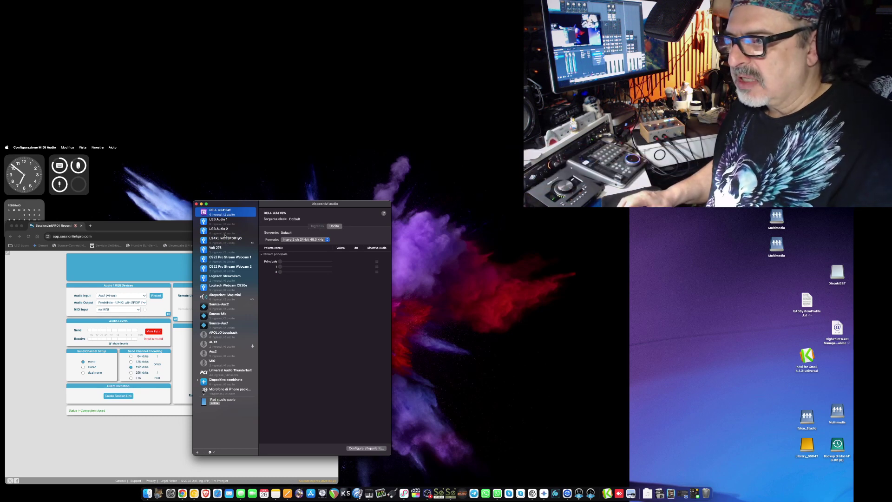
# Set the output format of the Volt 276 to 2-channel 24-bit integer at 48 kHz
pyautogui.click(229, 249)
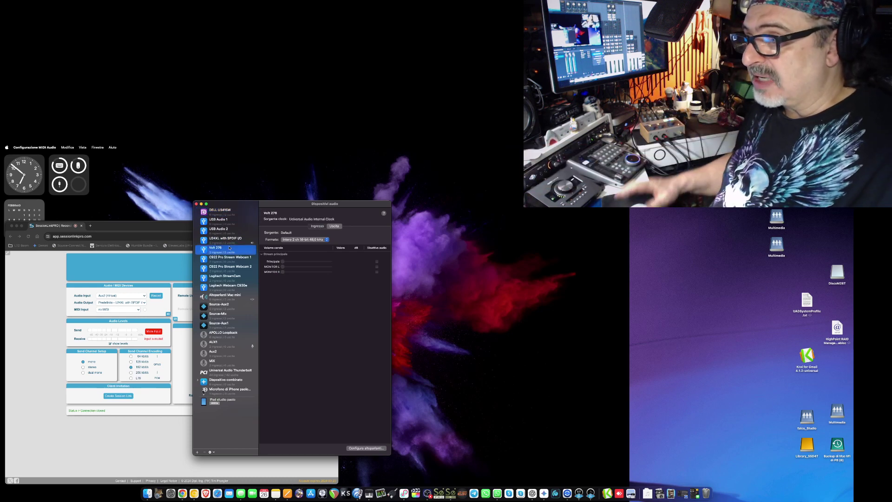
pyautogui.click(305, 240)
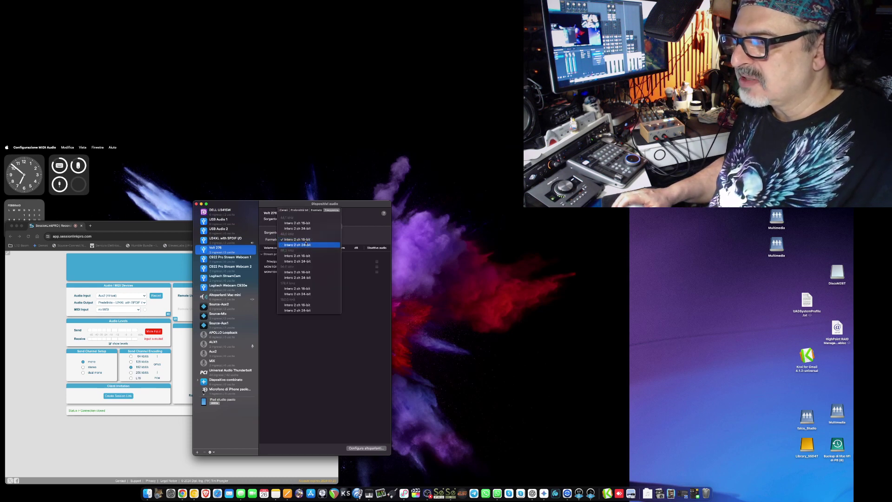
pyautogui.click(307, 245)
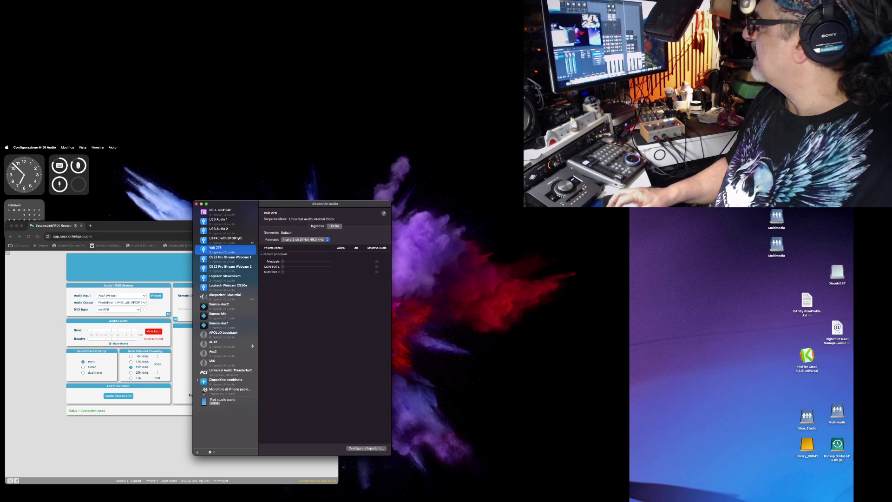
# Switch to Logic Pro and create an empty project at 44.1 kHz with one mic/line audio track
pyautogui.moveTo(602, 153); pyautogui.dragTo(415, 155)
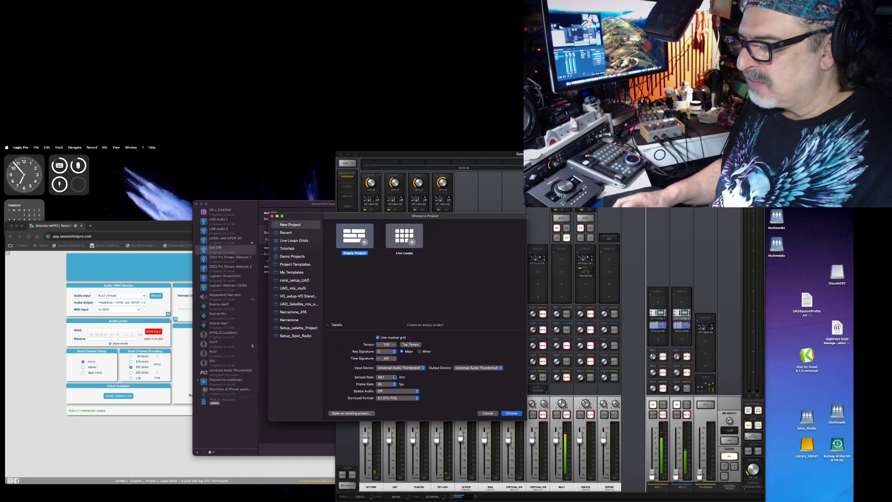
pyautogui.click(391, 378)
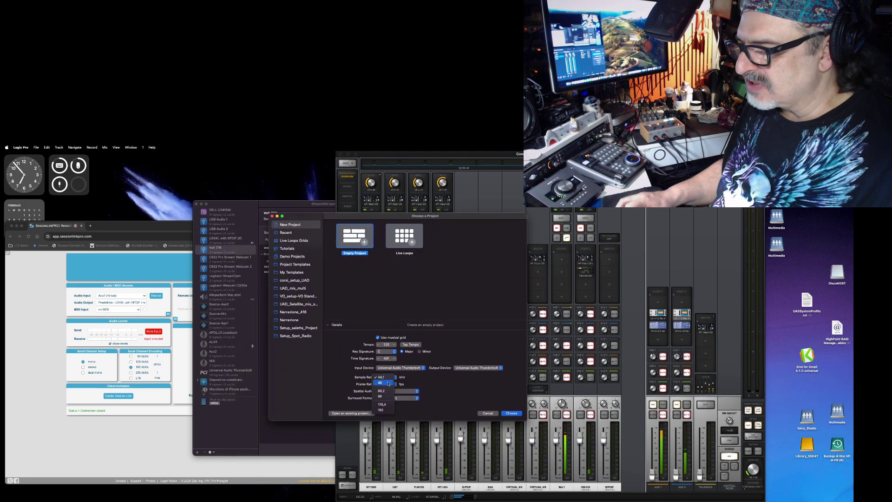
pyautogui.click(390, 378)
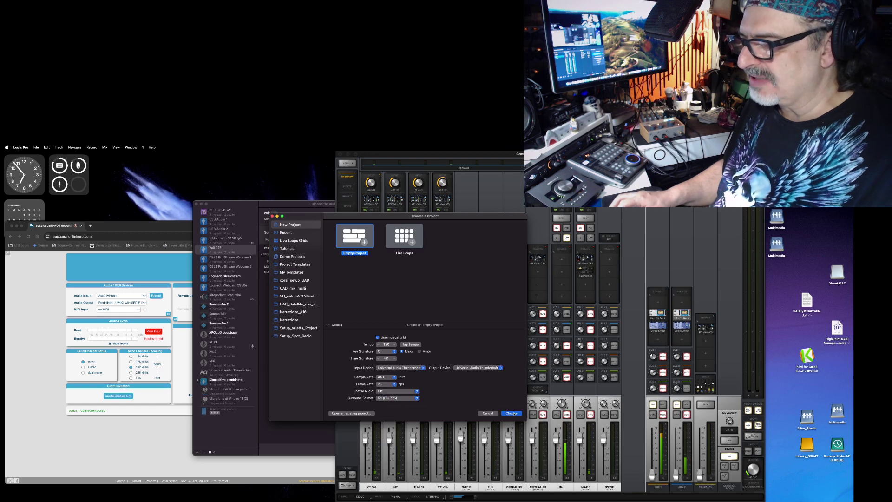
pyautogui.click(512, 414)
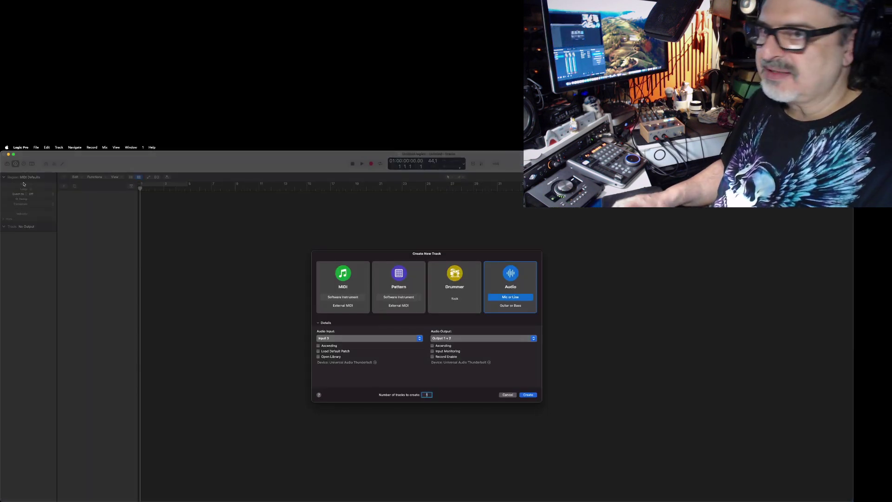
pyautogui.click(529, 395)
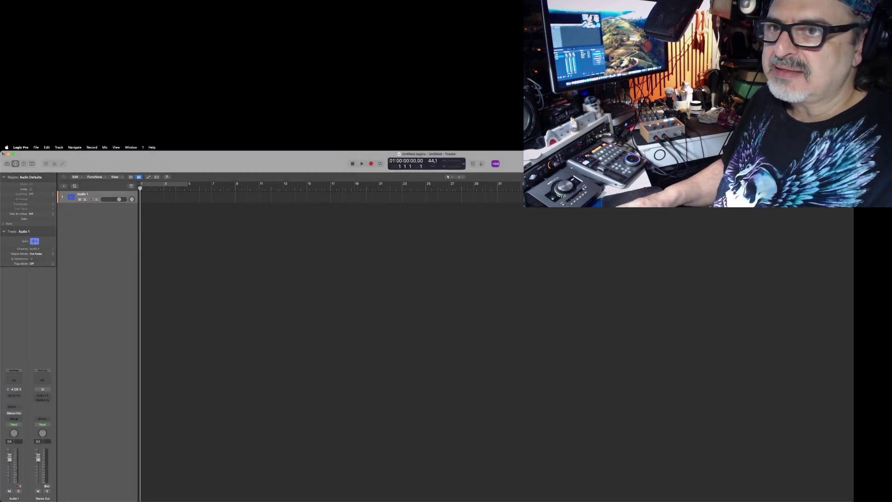
# Shrink and reposition the project window, with the inspector hidden and the Audio 1 track made taller
pyautogui.click(13, 154)
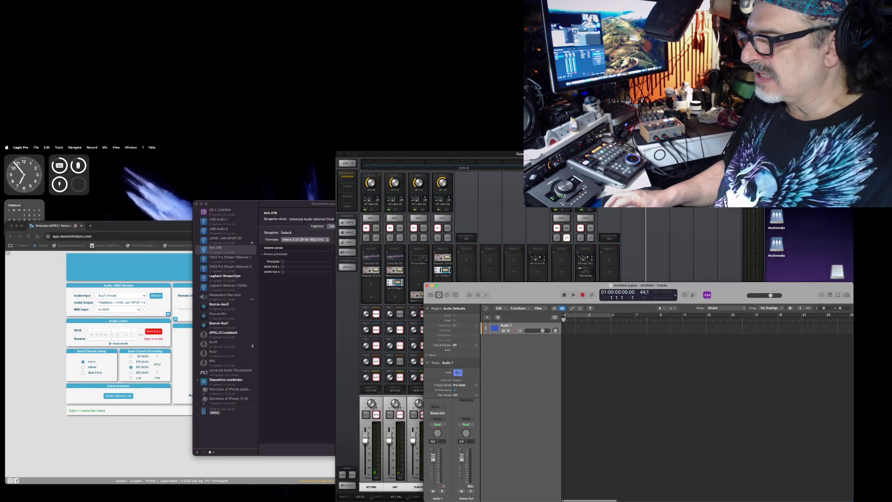
pyautogui.click(439, 295)
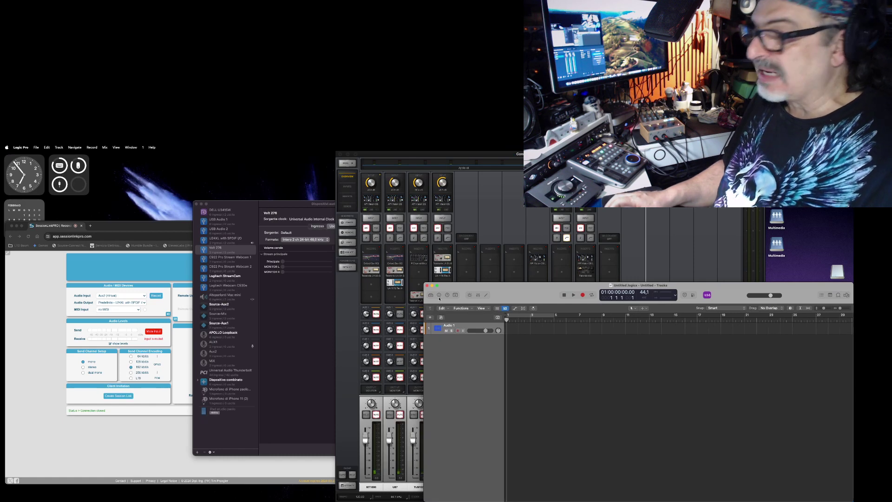
pyautogui.moveTo(485, 334); pyautogui.dragTo(485, 357)
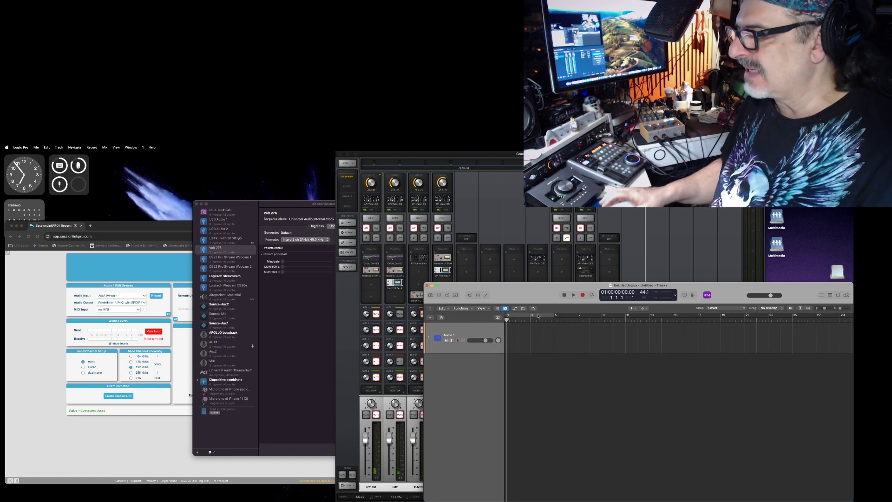
pyautogui.moveTo(538, 288); pyautogui.dragTo(520, 292)
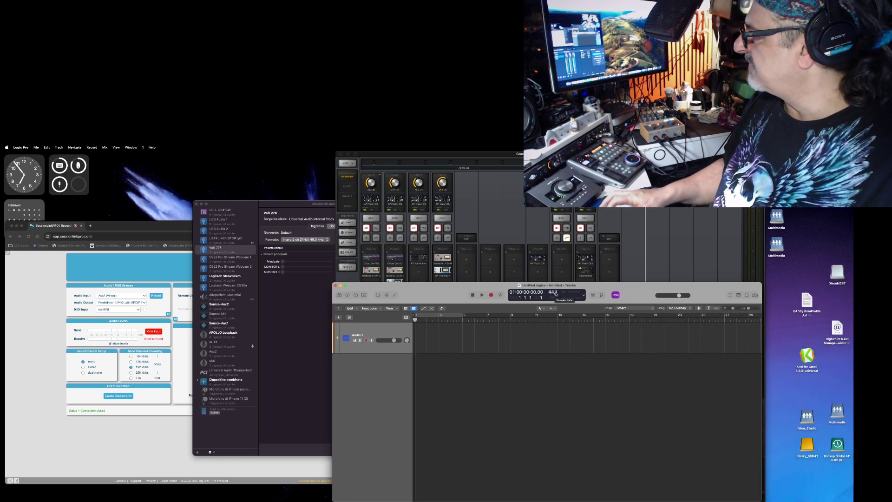
pyautogui.moveTo(497, 288); pyautogui.dragTo(497, 287)
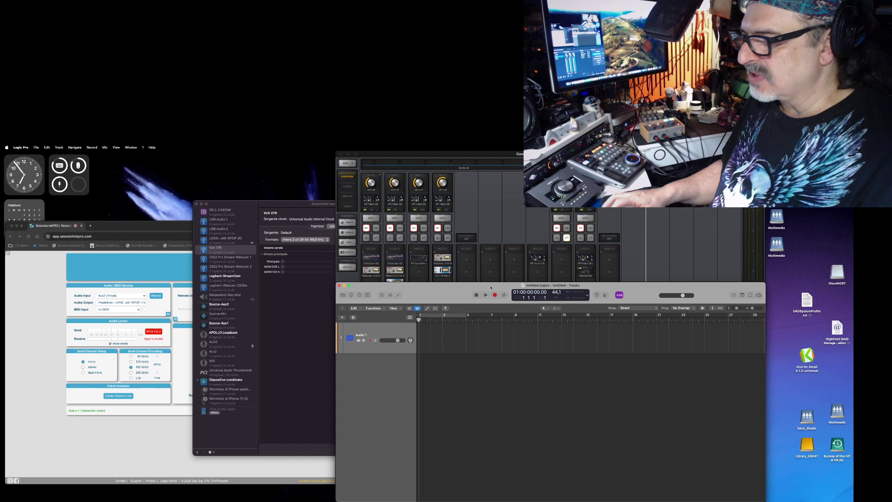
# Open the mixer, assign Input 35 (B MIC/LINE/HZ 1) to Audio 1 and arm the track for recording
pyautogui.press('super+2')
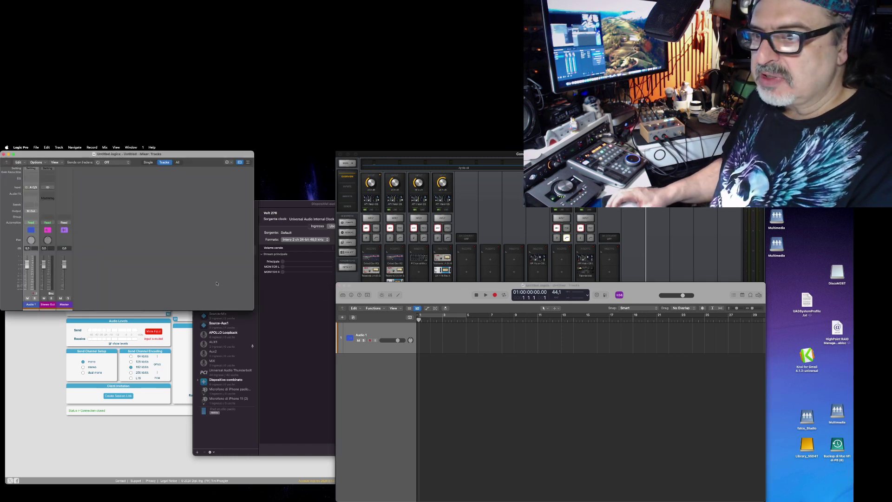
pyautogui.click(33, 188)
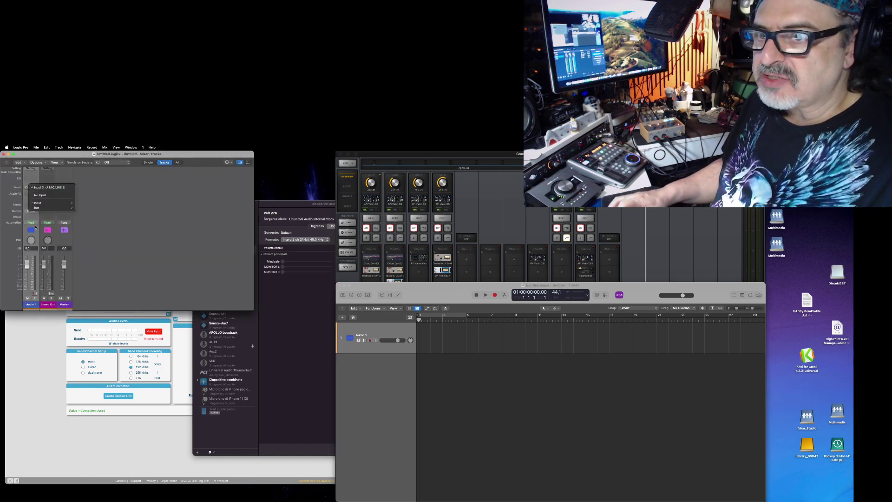
pyautogui.moveTo(52, 203)
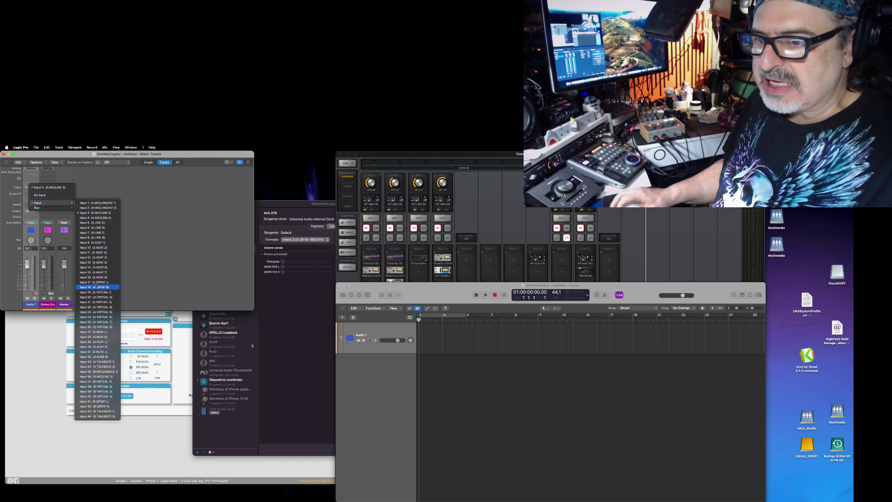
pyautogui.click(114, 372)
pyautogui.click(375, 341)
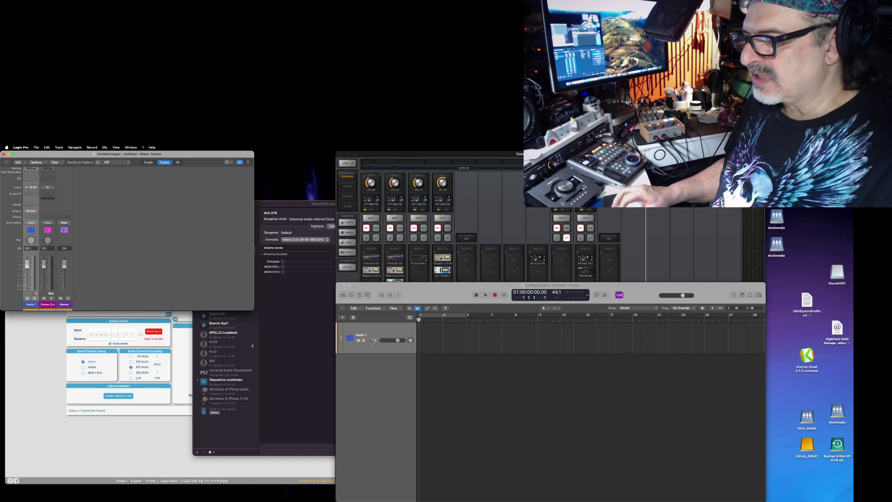
pyautogui.press('space')
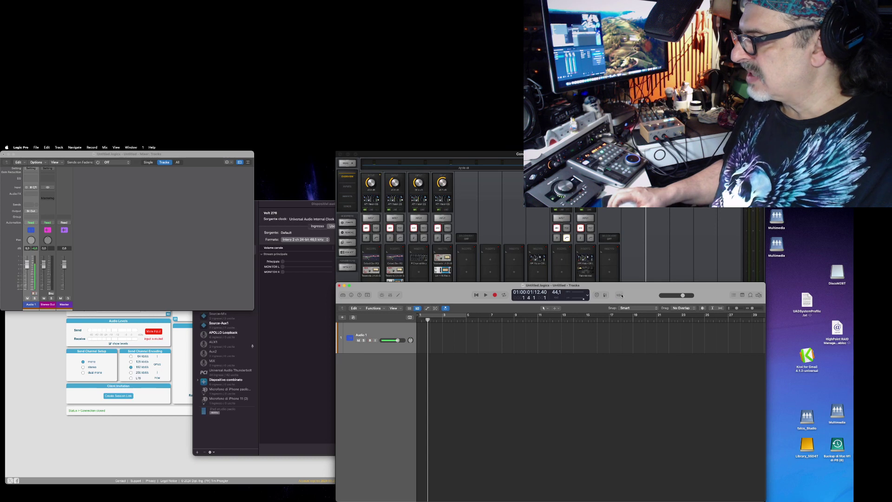
# Customize the control bar to include the Metronome Click control
pyautogui.rightClick(620, 295)
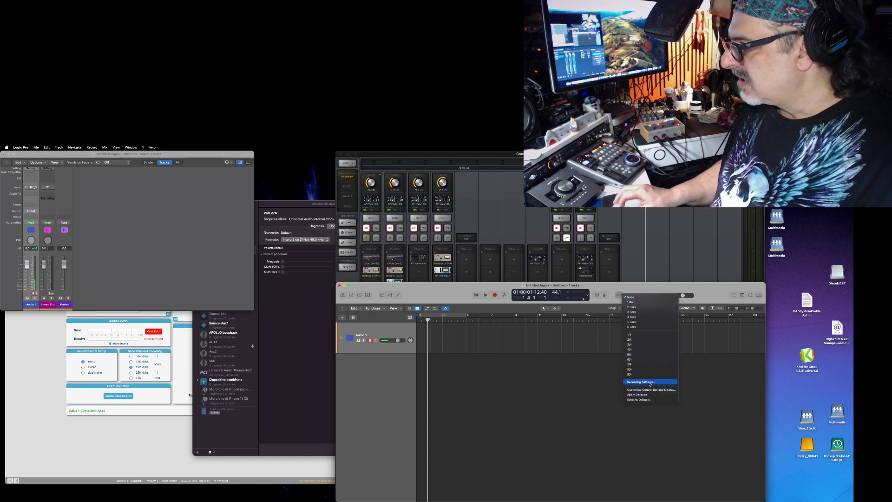
pyautogui.rightClick(641, 294)
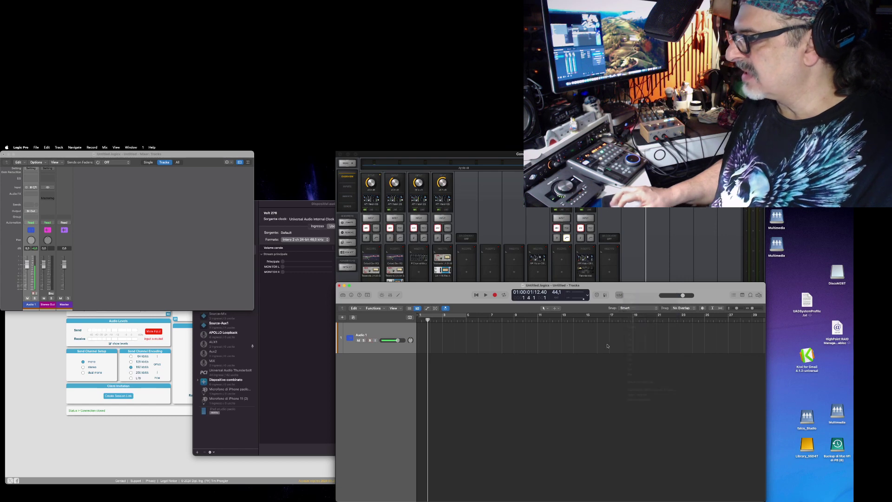
pyautogui.rightClick(642, 294)
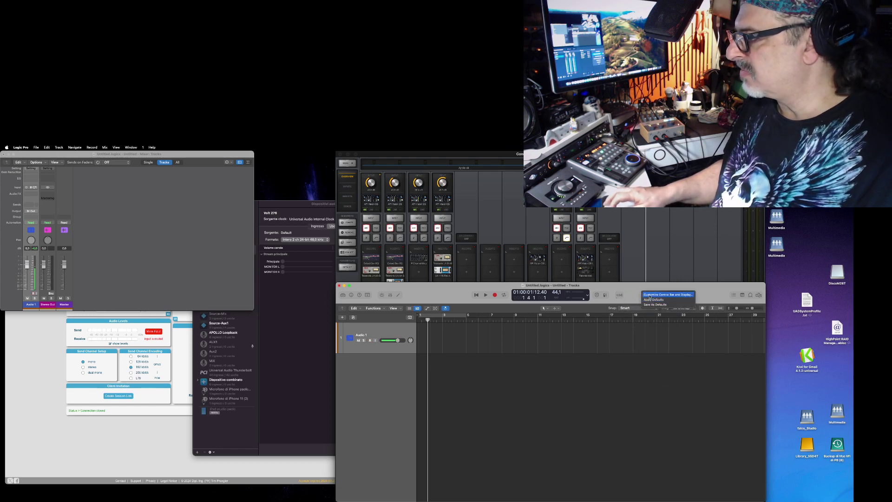
pyautogui.click(650, 295)
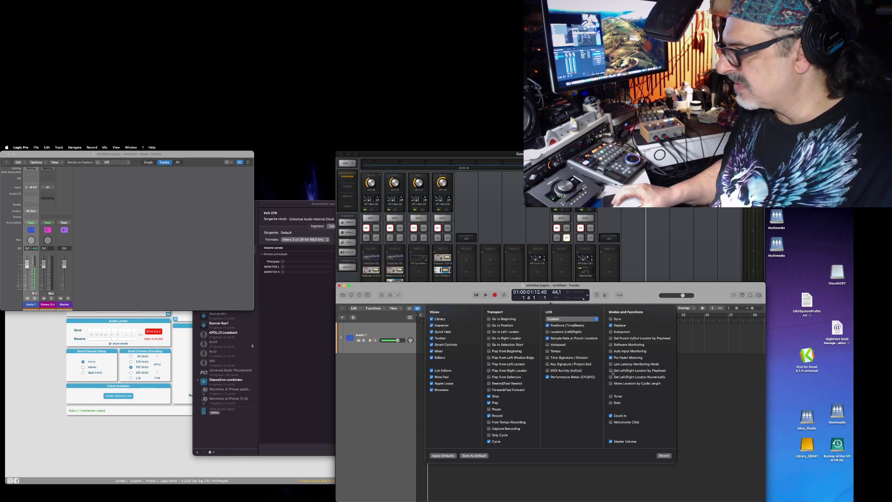
pyautogui.click(611, 423)
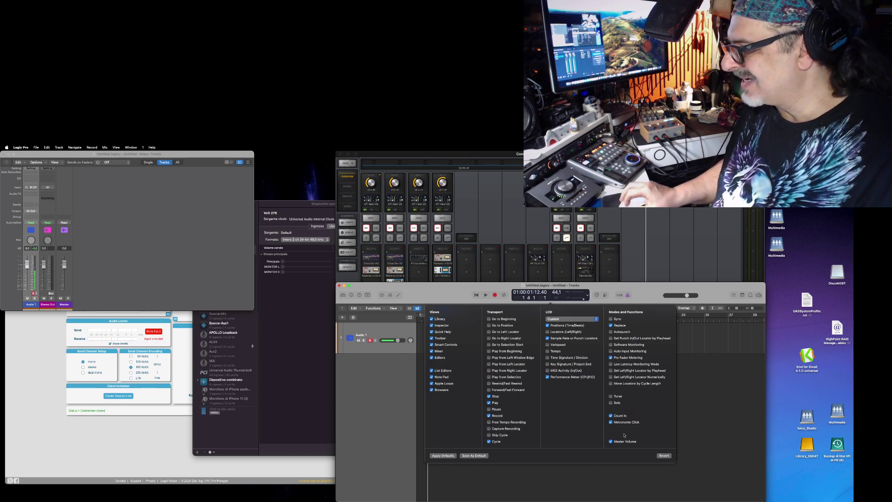
pyautogui.click(644, 288)
# Record a take on Audio 1 with the metronome click turned off and play it back
pyautogui.click(496, 295)
pyautogui.click(628, 295)
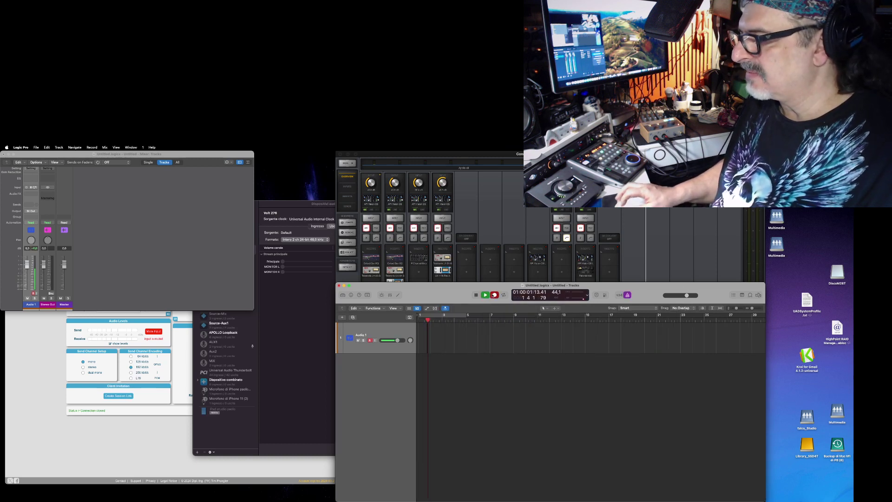
pyautogui.click(627, 295)
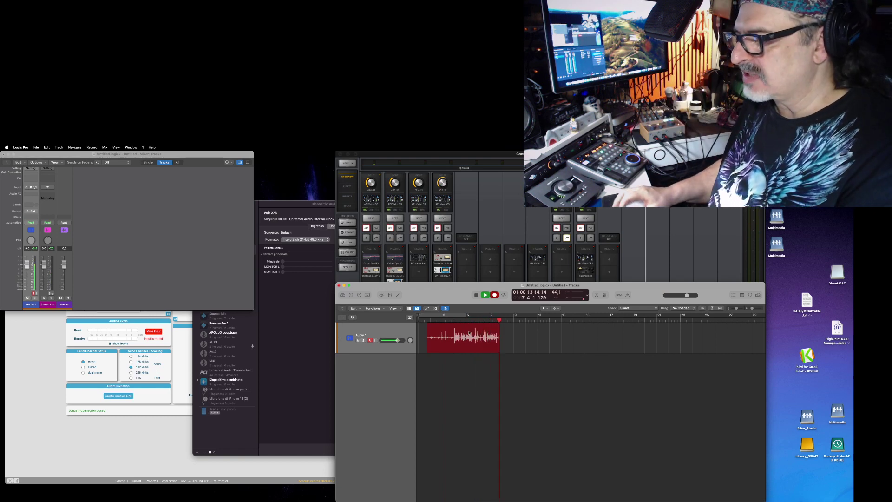
pyautogui.press('space')
pyautogui.press('space')
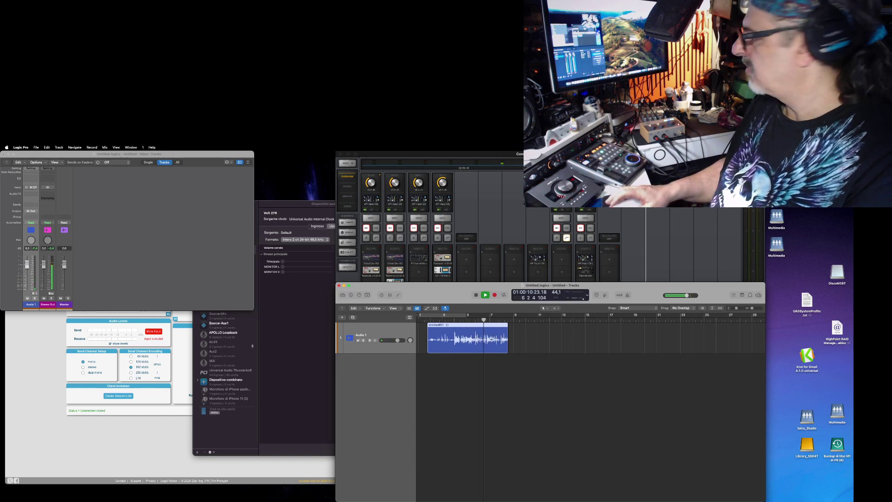
pyautogui.press('space')
# Place the playhead at bar 10 and set the project's sample rate to 48 kHz
pyautogui.click(526, 320)
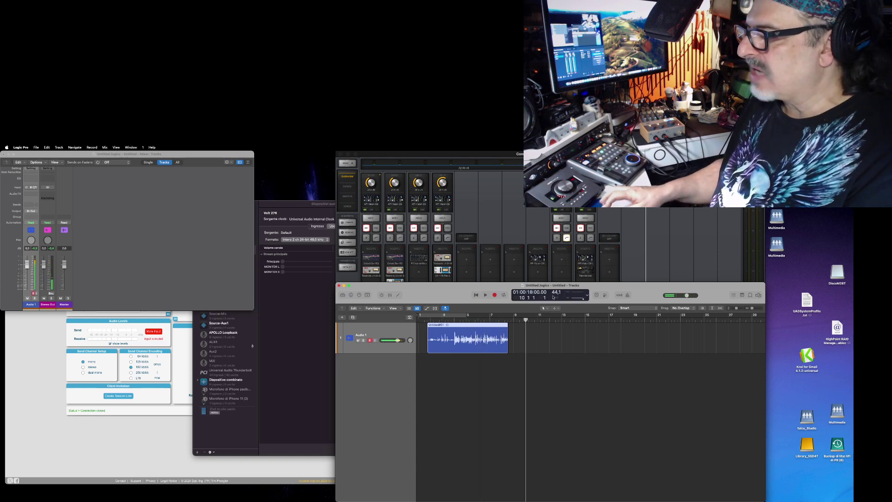
pyautogui.click(556, 295)
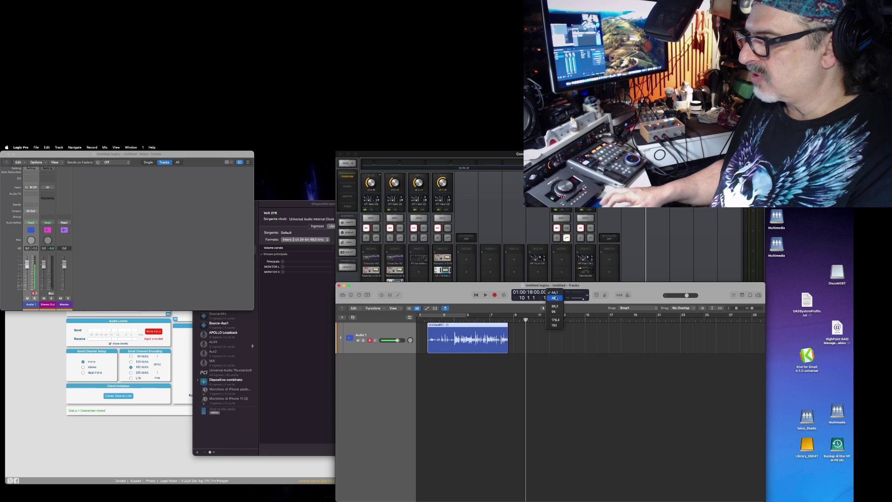
pyautogui.click(556, 297)
# Switch to Audio MIDI Setup to check the Universal Audio Thunderbolt device's format, and return to the Logic Pro project
pyautogui.click(278, 210)
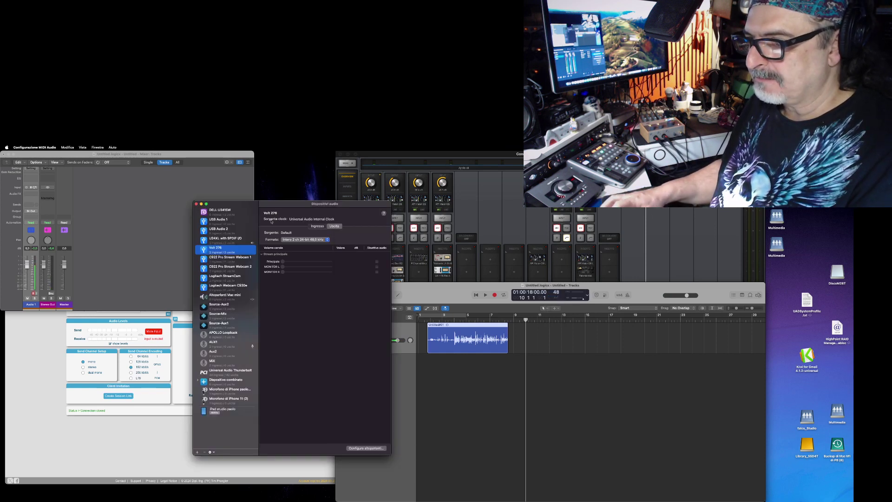
pyautogui.click(231, 372)
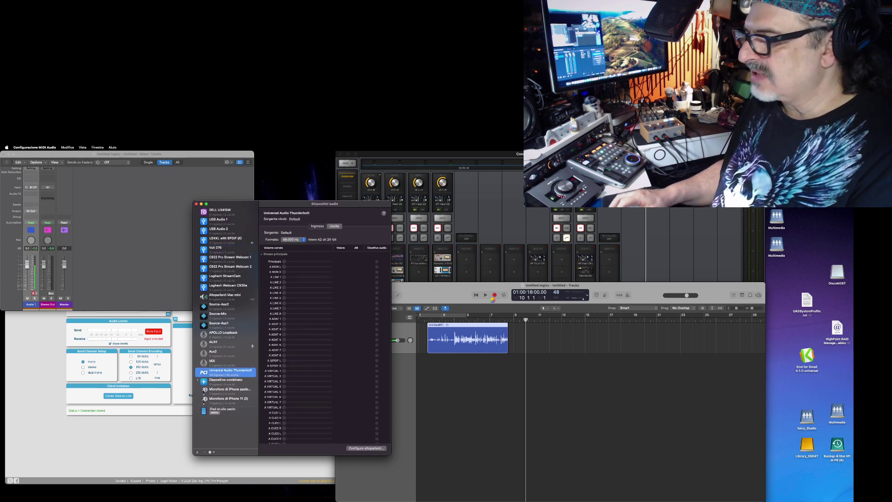
pyautogui.click(550, 296)
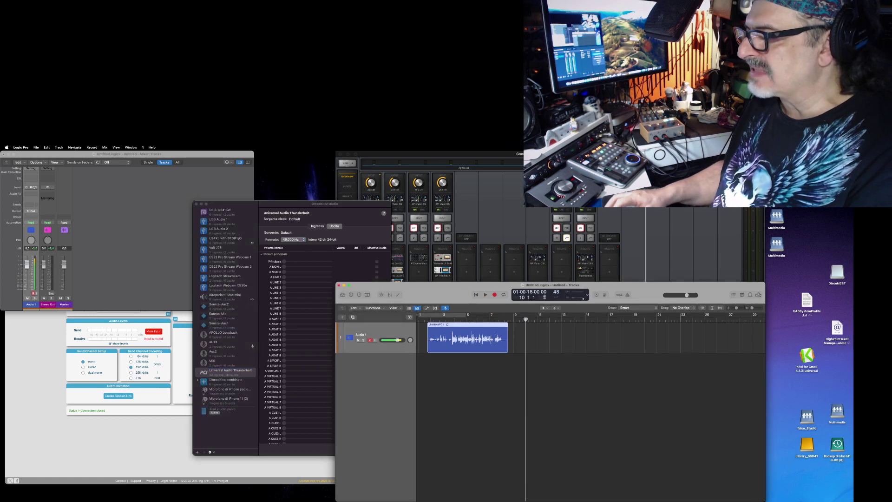
# Record a second take on Audio 1 from bar 10, play it back and select the track's regions
pyautogui.click(495, 294)
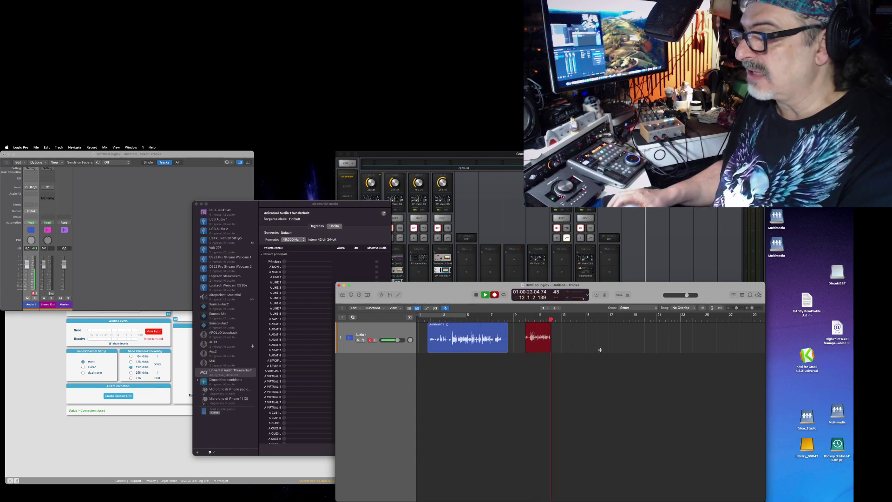
pyautogui.press('space')
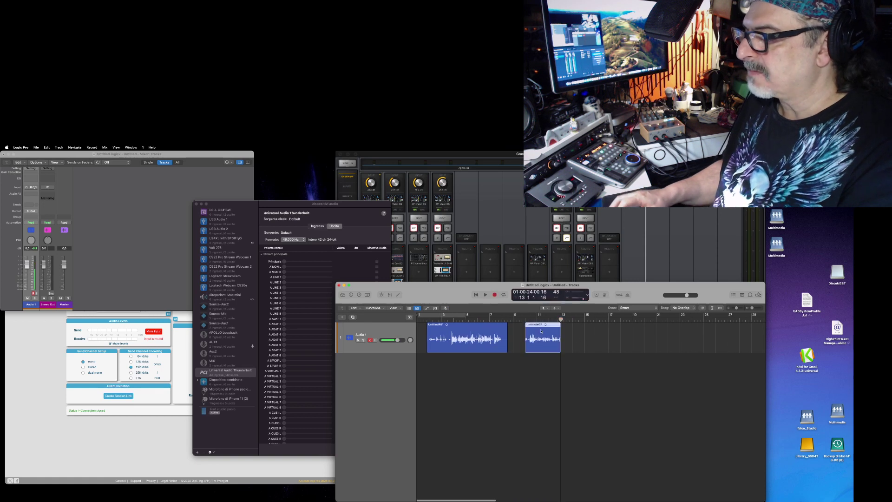
pyautogui.click(530, 320)
pyautogui.press('space')
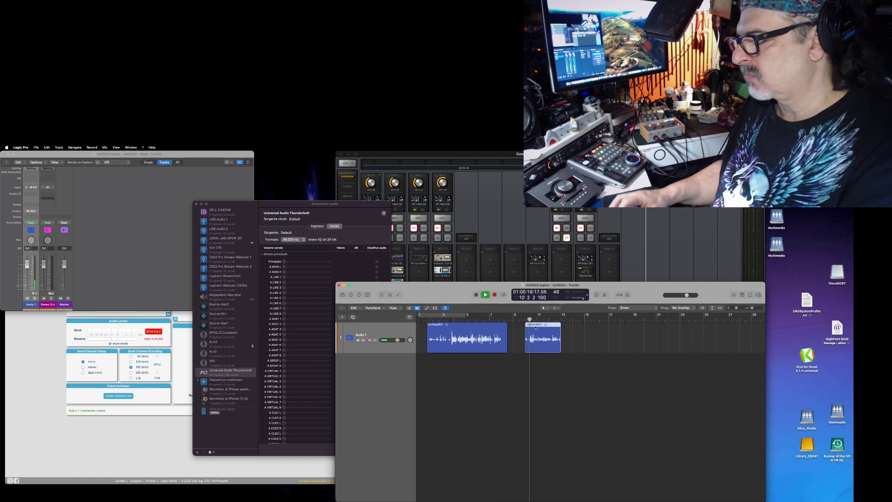
pyautogui.press('space')
pyautogui.click(402, 333)
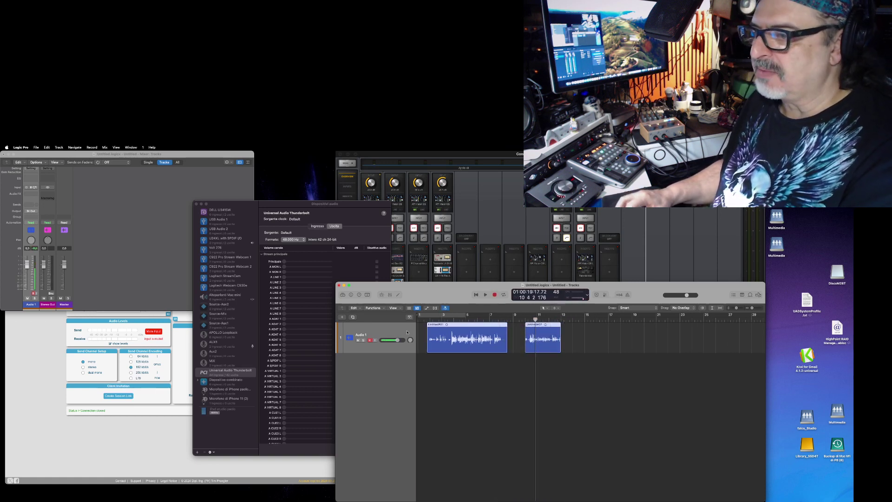